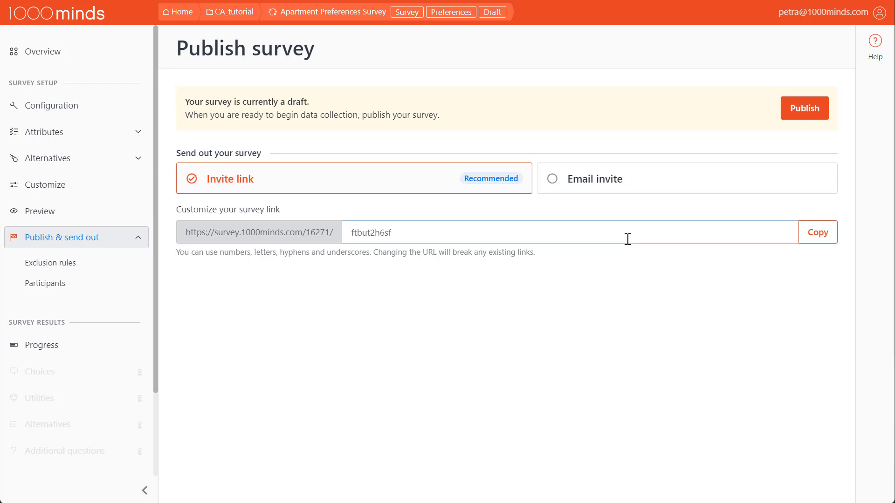
Customize the survey link's ending to apt-survey and copy the full invite link
type("apt-survey")
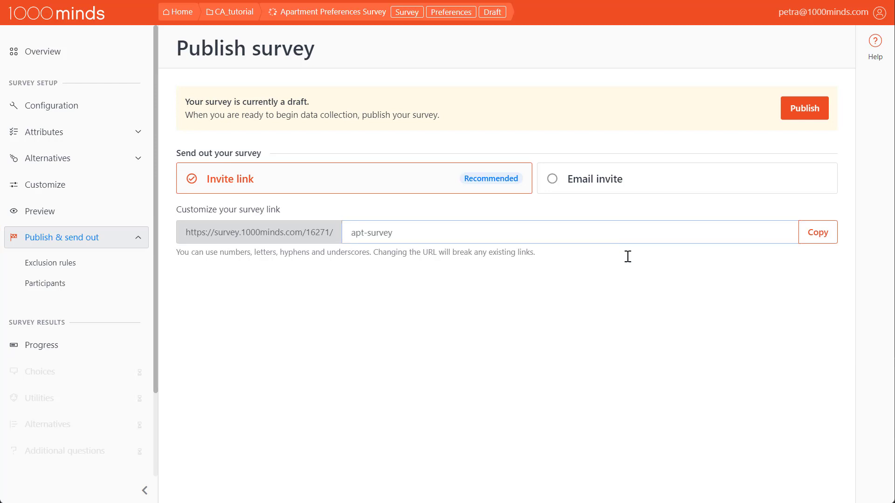
left_click(631, 295)
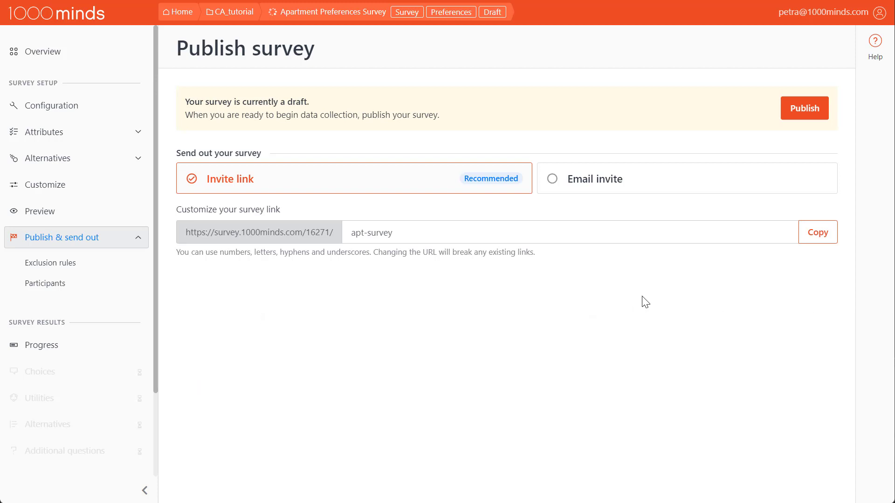
left_click(817, 233)
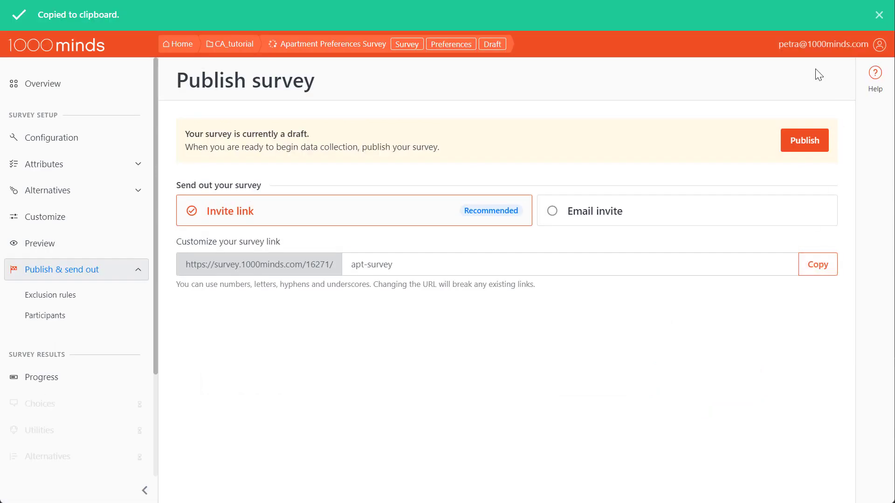
Open the copied survey link in a new browser tab with ?participantid={ID} appended
key("ctrl+v")
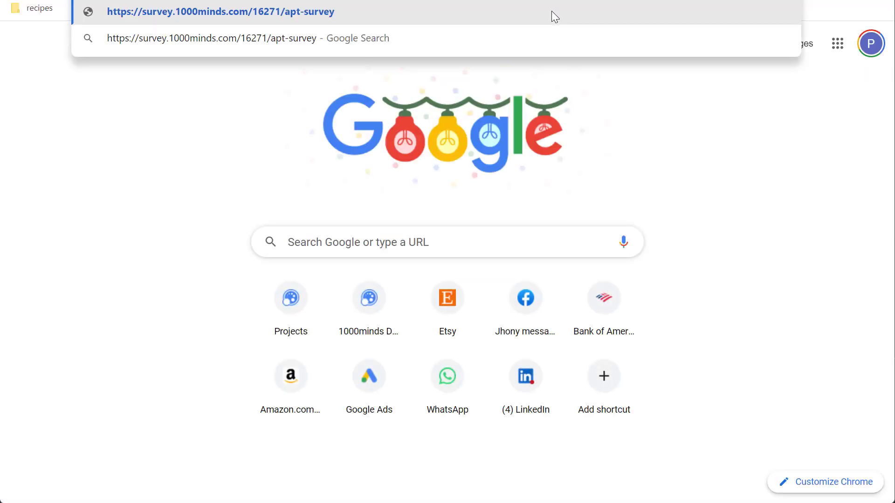
type("?participantid={ID}")
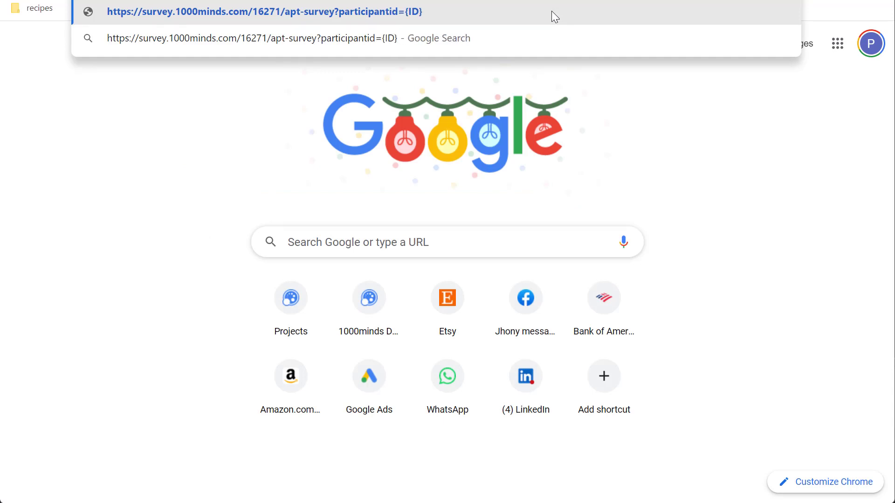
key("Return")
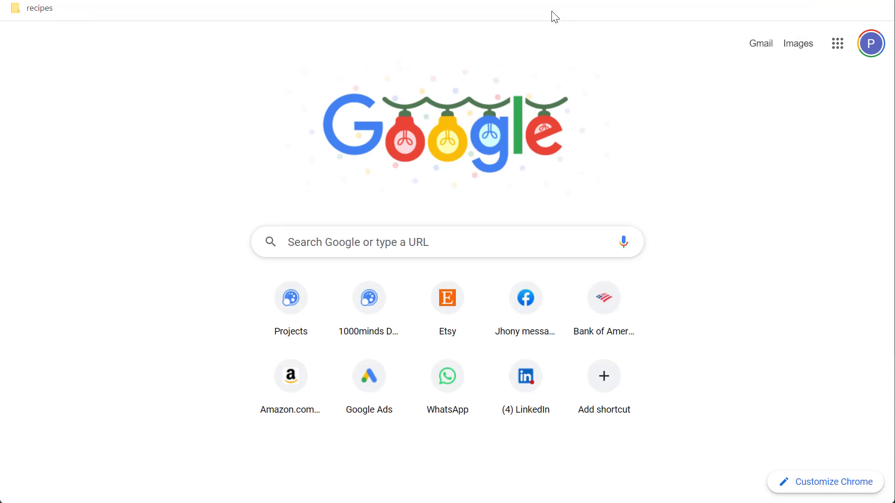
Complete a test response by auto-filling the introduction questions, continuing, and auto-completing the trade-off questions
scroll(519, 256, "down", 5)
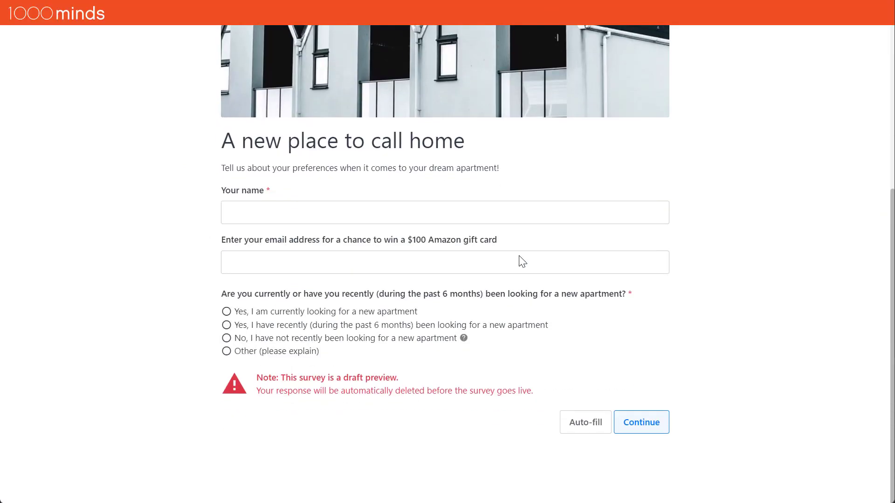
left_click(582, 423)
left_click(640, 421)
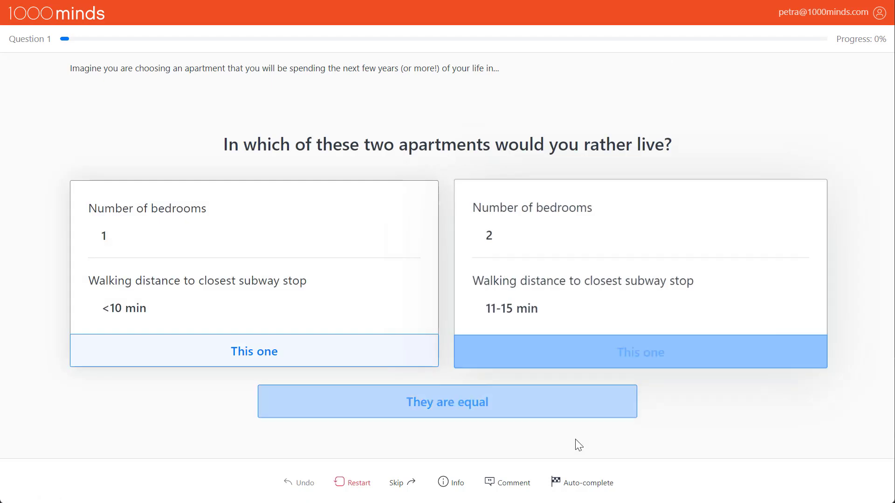
left_click(585, 484)
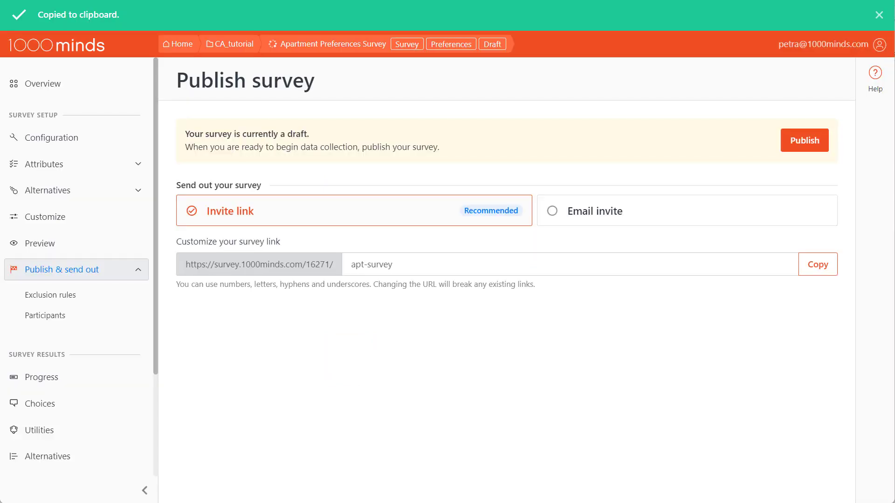
Check the test participant's recorded ID in the participant details and view the survey's progress results and export option
left_click(98, 318)
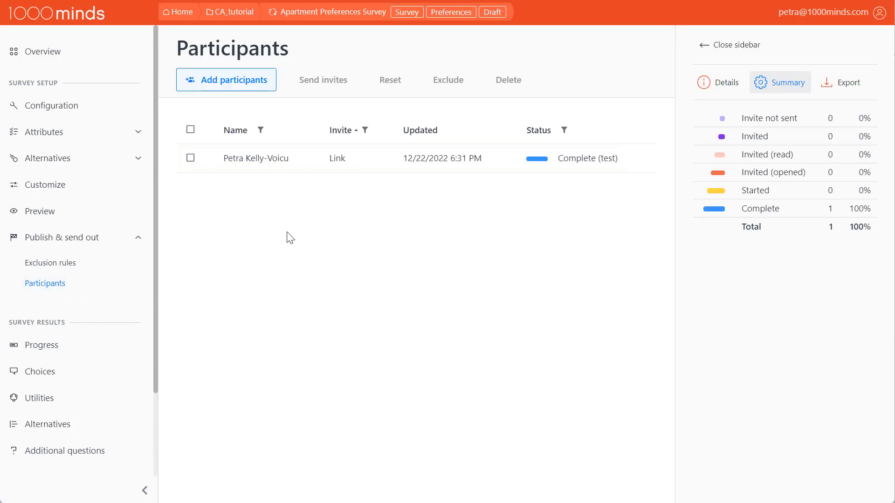
left_click(297, 159)
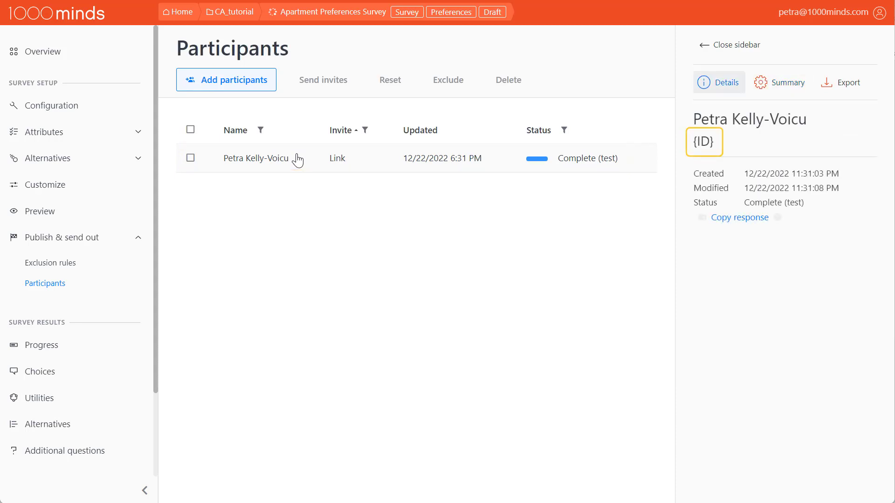
left_click(95, 358)
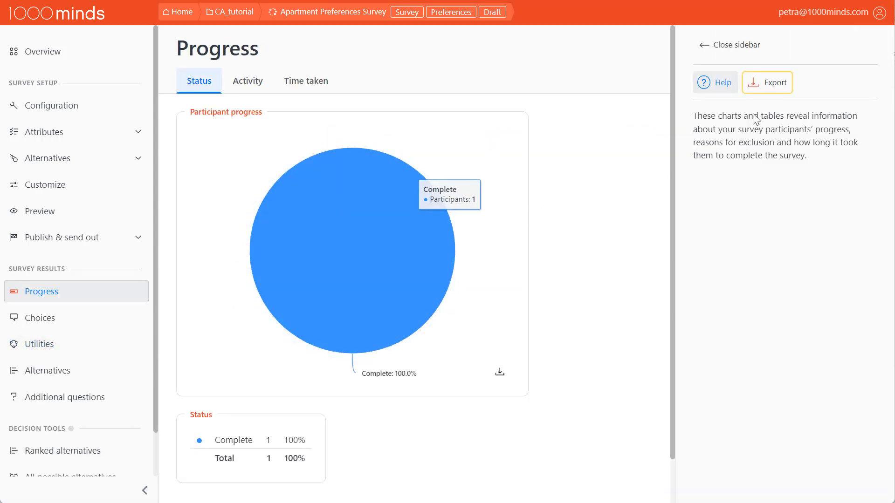
left_click(773, 89)
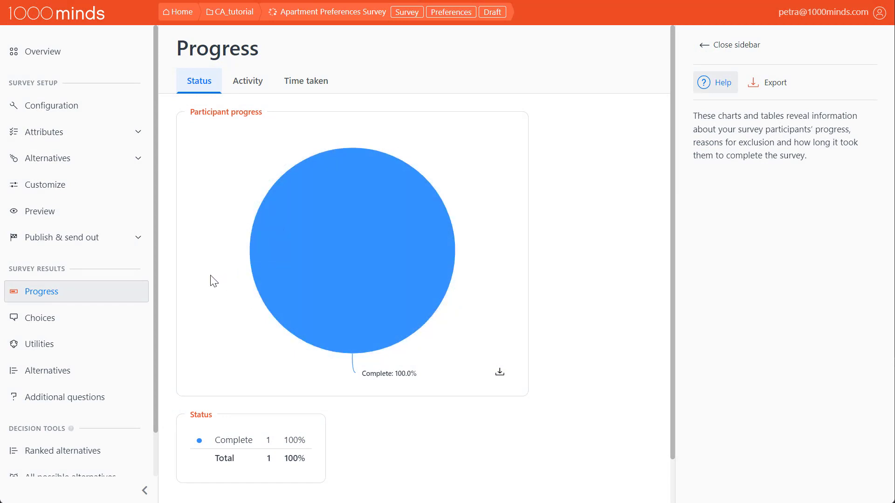
Set the survey completion page's behavior to immediately redirect to a custom link
left_click(114, 186)
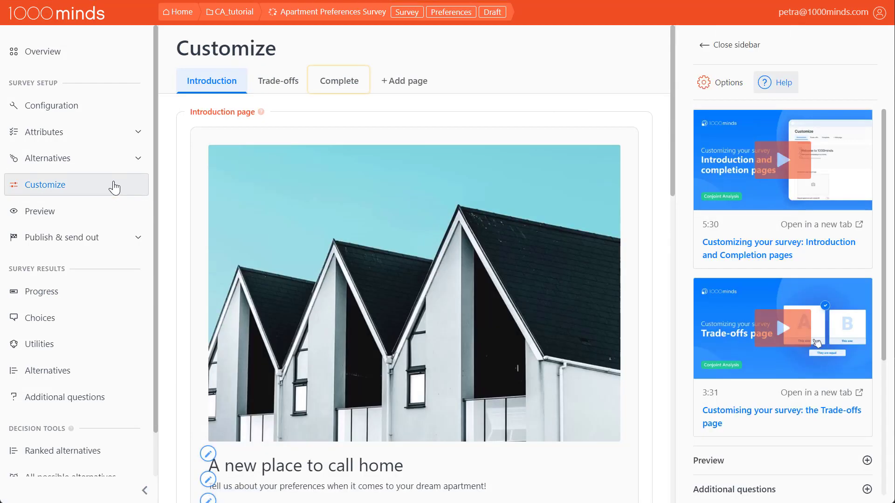
left_click(340, 83)
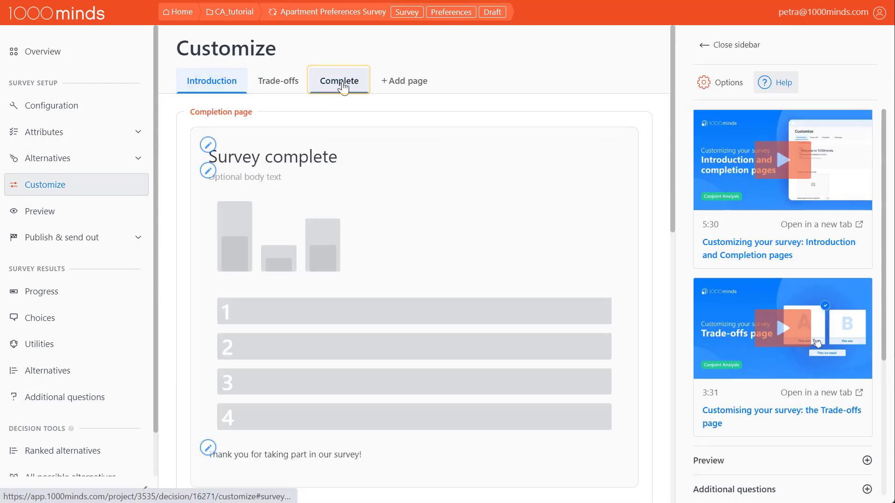
left_click(703, 48)
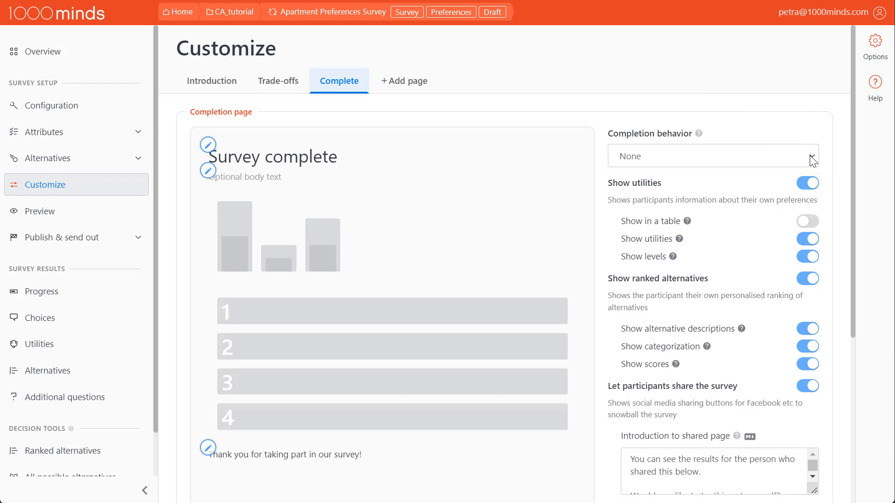
left_click(812, 161)
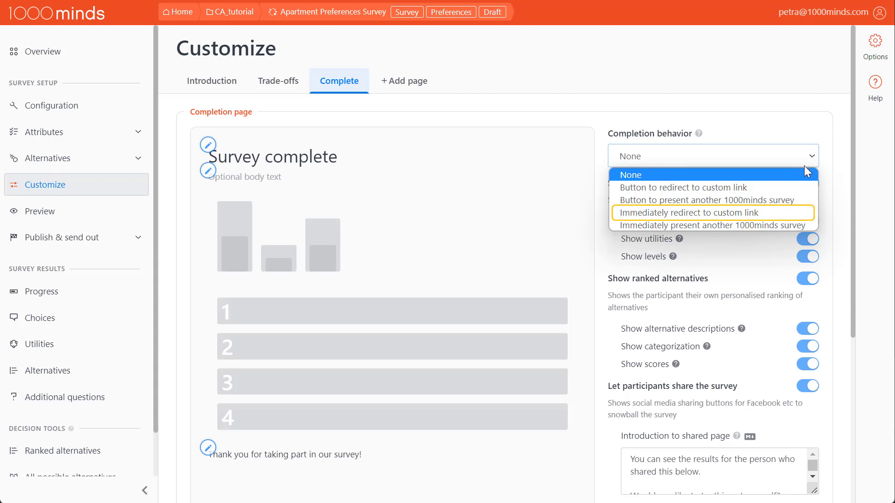
left_click(780, 213)
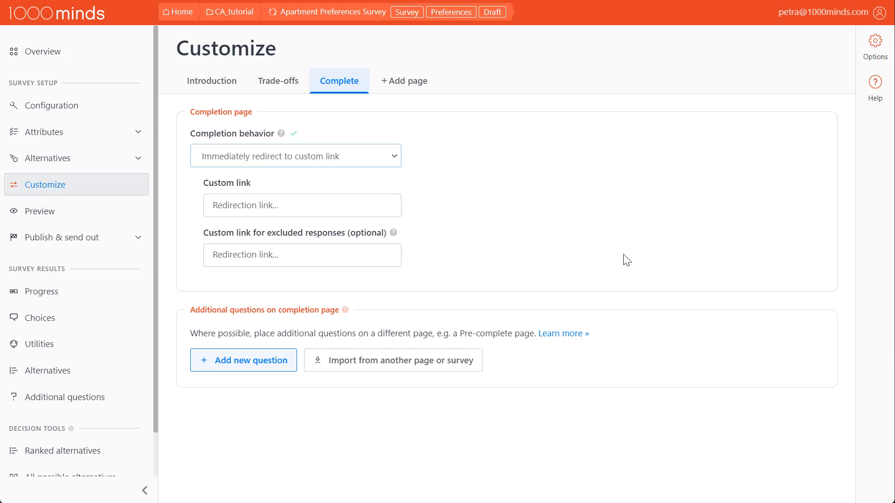
left_click(344, 210)
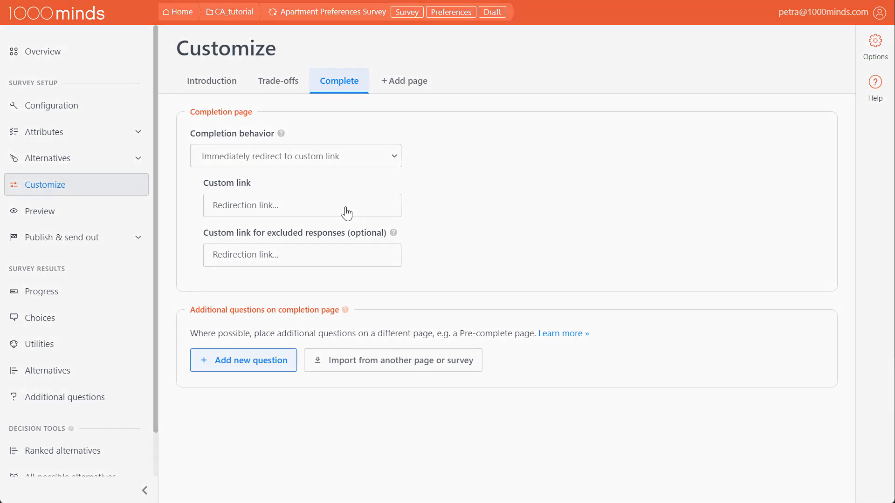
left_click(363, 238)
type("https://")
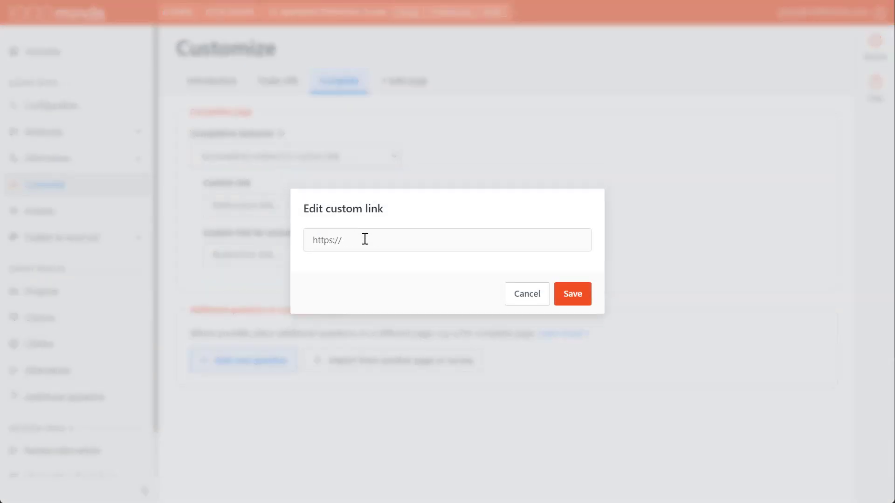
type("survey.bullcherry.com/complete?pid={participantid}")
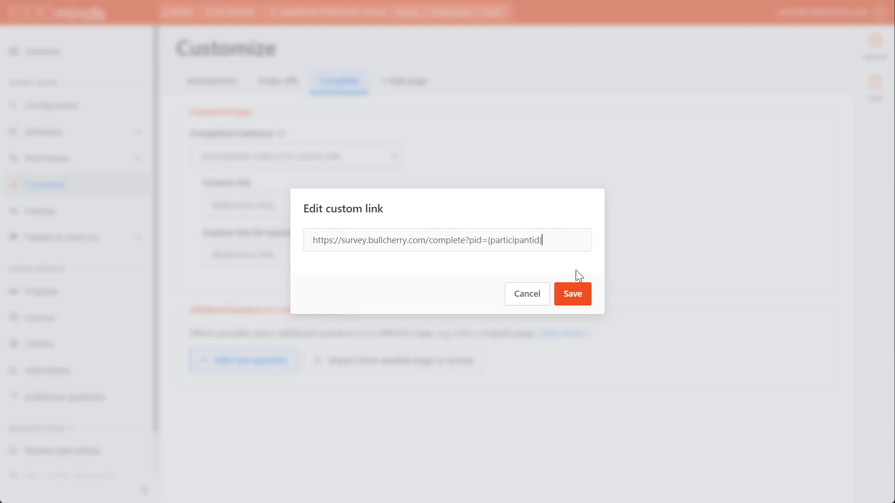
left_click(580, 293)
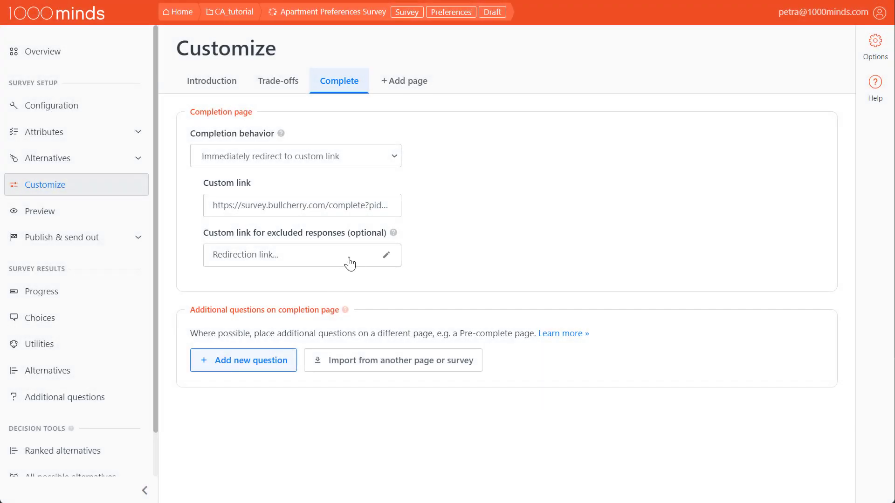
left_click(343, 261)
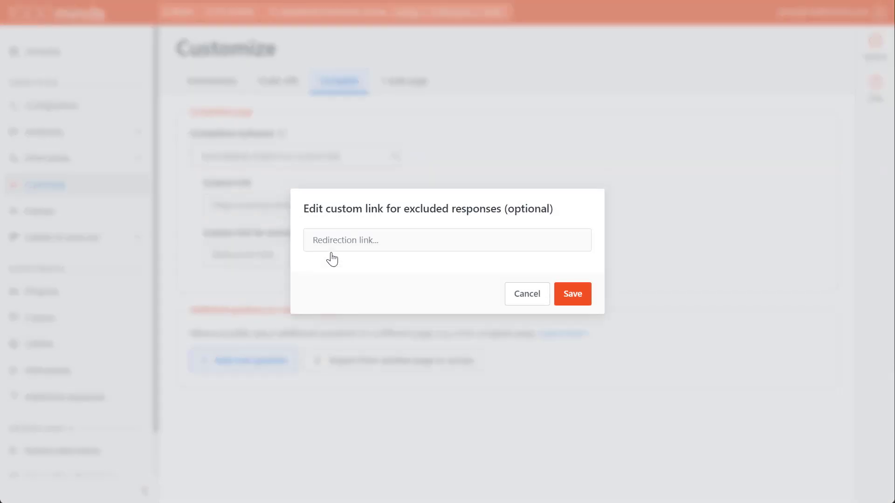
type("https://survey.bullcherry.com/quality-exclusion?pid={participantid")
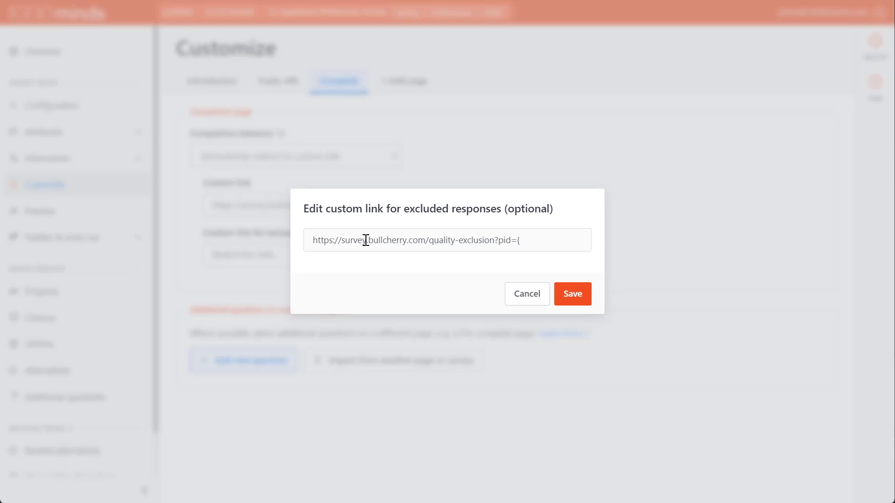
type("}")
left_click(572, 298)
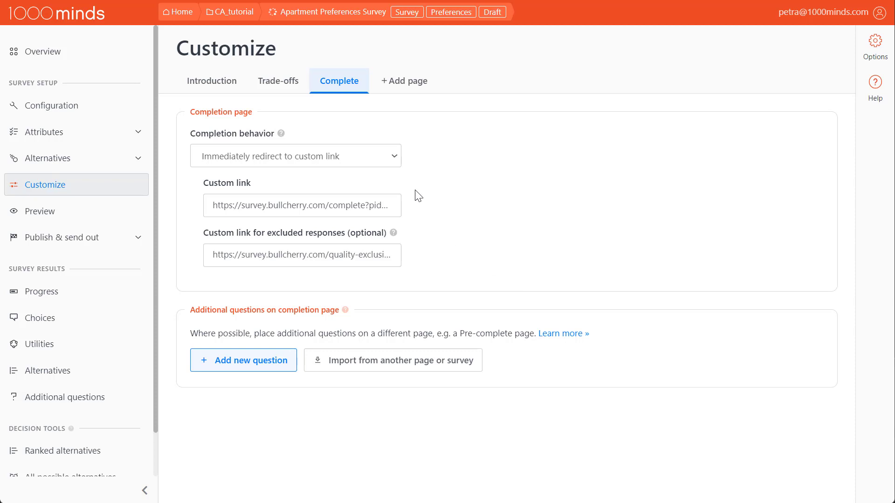
Change the completion behavior to a button that redirects to the custom link
left_click(394, 157)
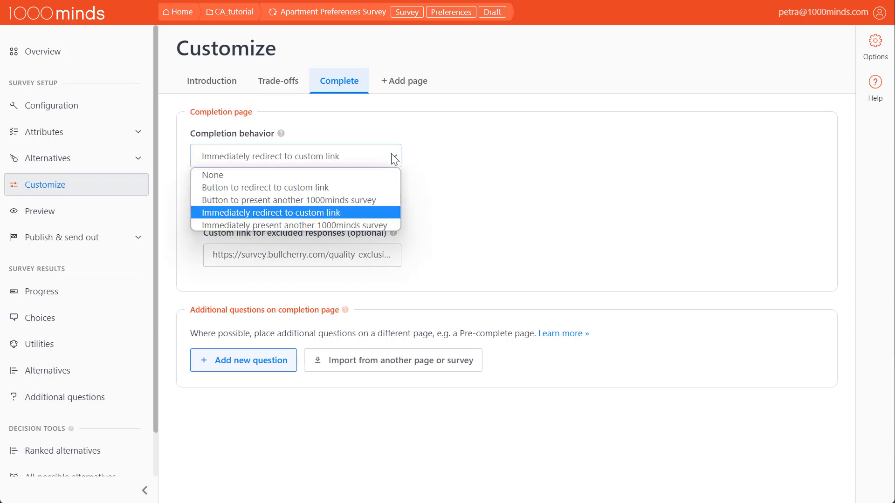
left_click(359, 186)
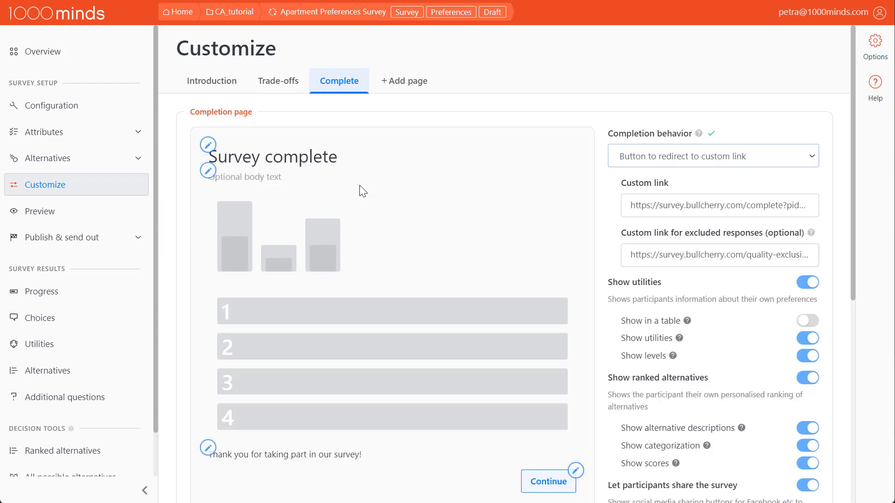
scroll(588, 281, "down", 1)
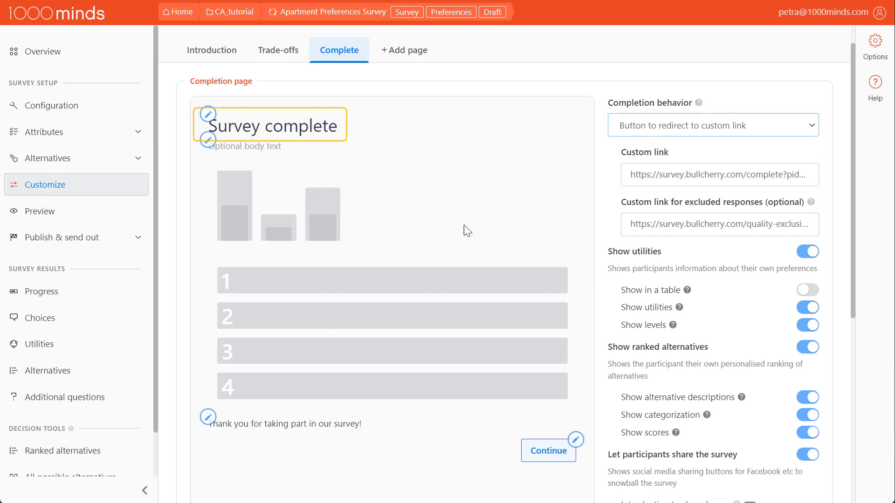
Replace the completion page title with "Nearly finished" and save it
left_click(341, 135)
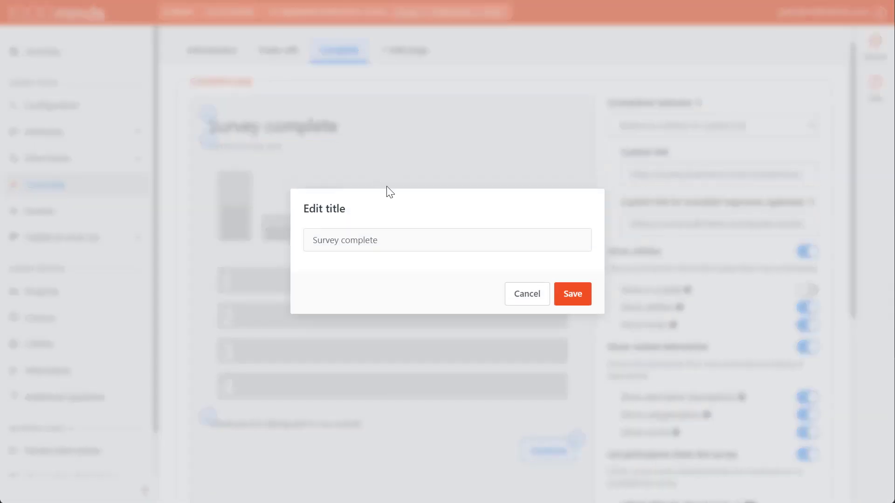
key("BackSpace")
key("BackSpace")
key("BackSpace")
key("BackSpace")
key("BackSpace")
key("BackSpace")
key("BackSpace")
key("BackSpace")
key("BackSpace")
key("BackSpace")
key("BackSpace")
key("BackSpace")
key("BackSpace")
key("BackSpace")
type("Nearly finished")
left_click(573, 294)
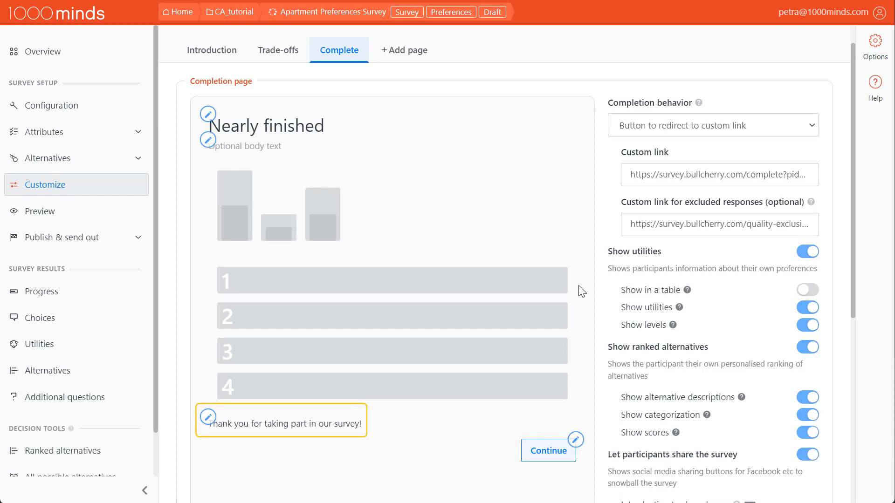
Replace the completion page's thank-you text with "Click the button to record your response and return to bullcherry.com" and save it
left_click(310, 432)
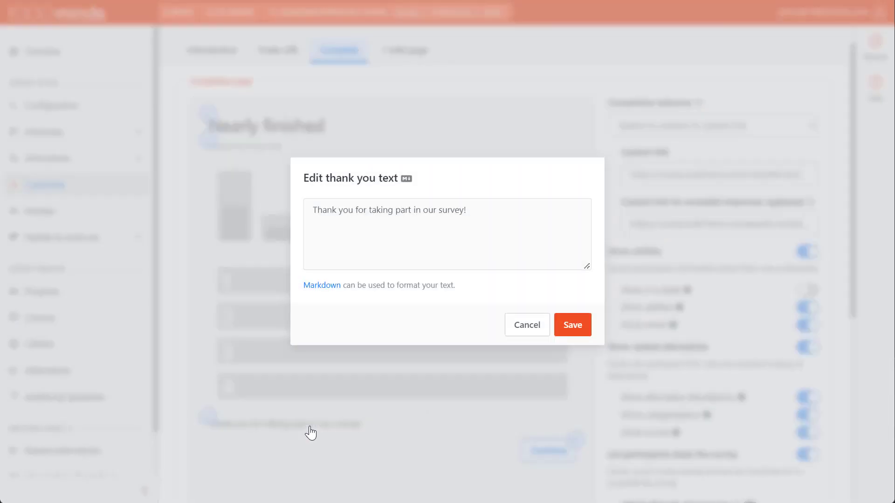
left_click_drag(483, 214, 289, 229)
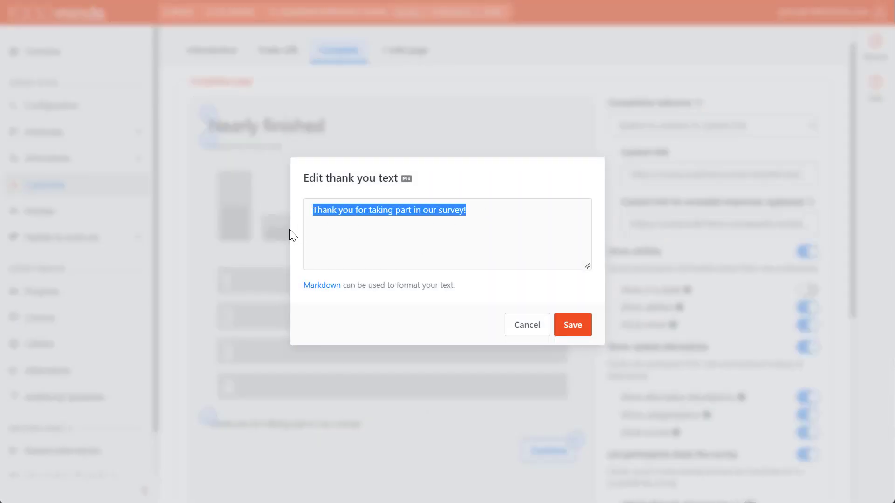
type("Click the button to record your respon")
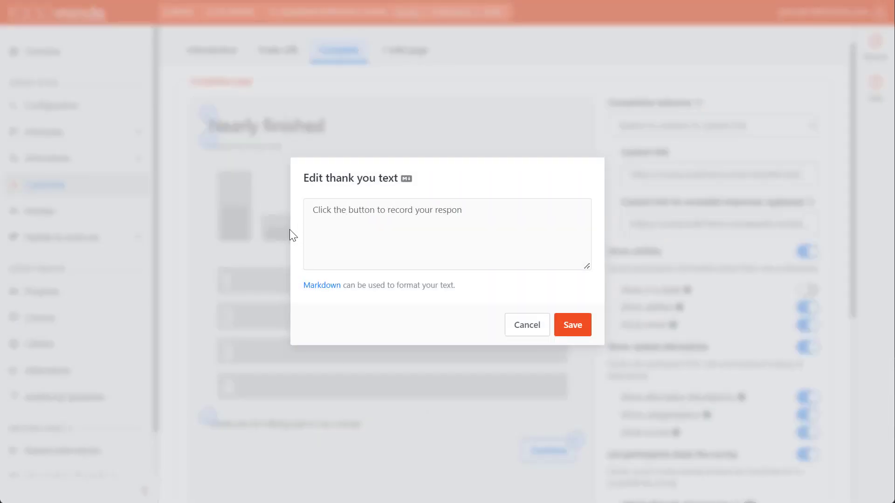
type("se and return to bullcherry.com")
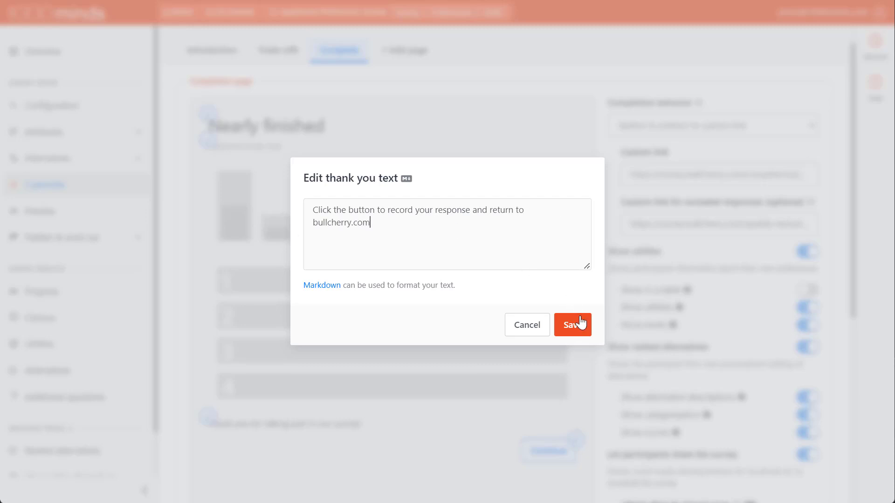
left_click(580, 324)
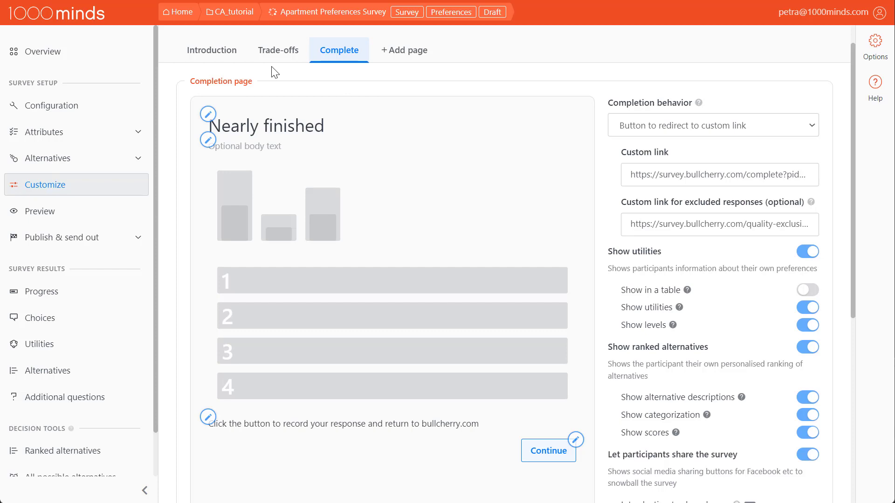
Open Question 1 from the additional questions on the survey's introduction page for editing
left_click(224, 55)
scroll(426, 344, "down", 1)
scroll(427, 344, "down", 15)
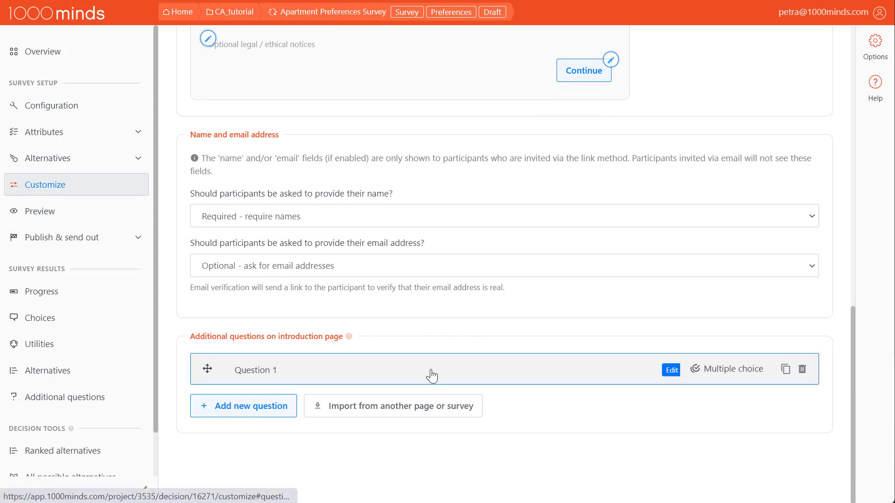
left_click(430, 373)
scroll(431, 375, "down", 6)
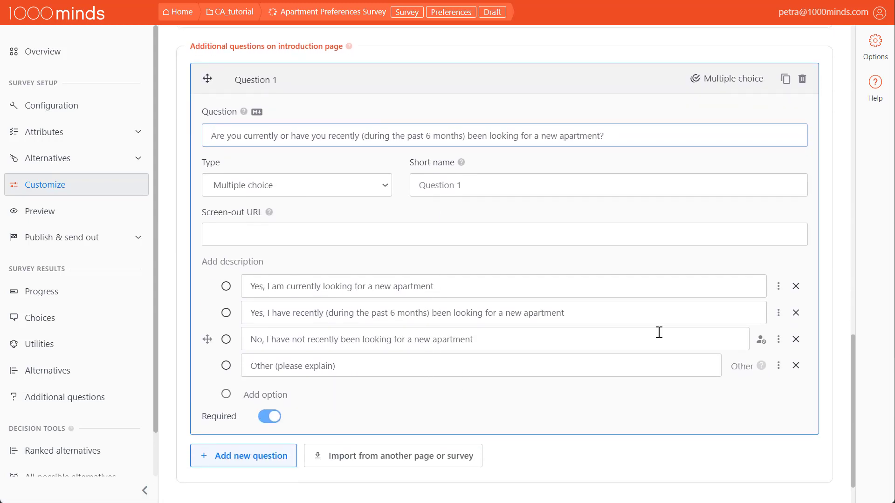
Check the screen-out option of the answer "No, I have not recently been looking for a new apartment"
mouse_move(757, 347)
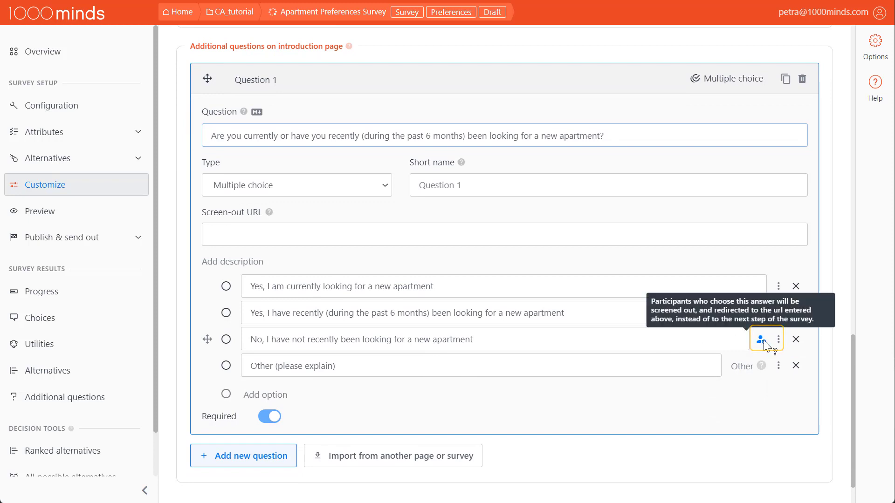
left_click(778, 340)
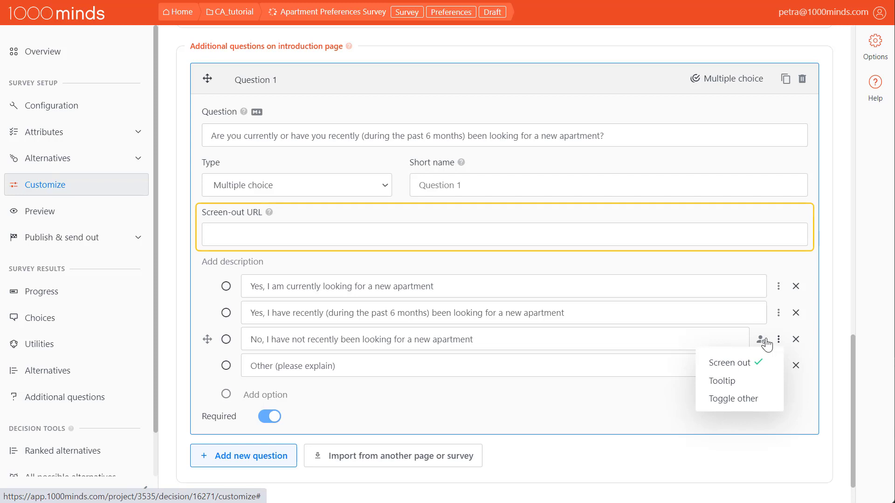
left_click(364, 256)
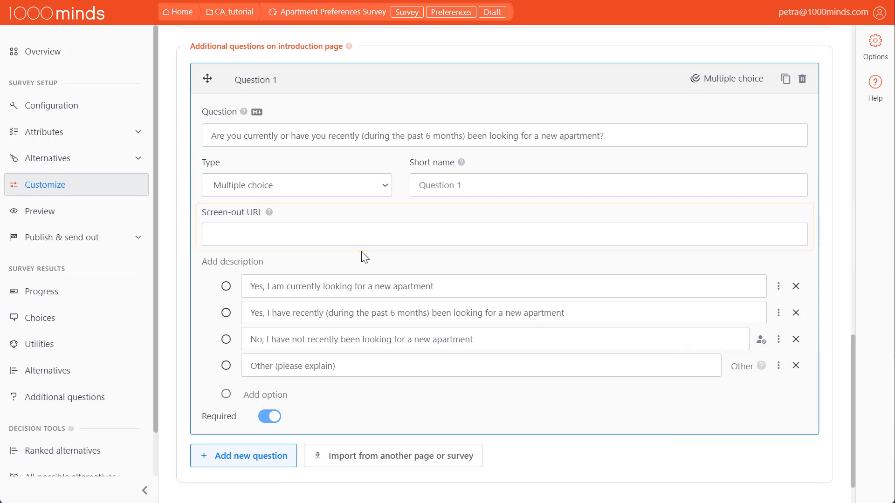
left_click(386, 233)
type("https://survey.bul")
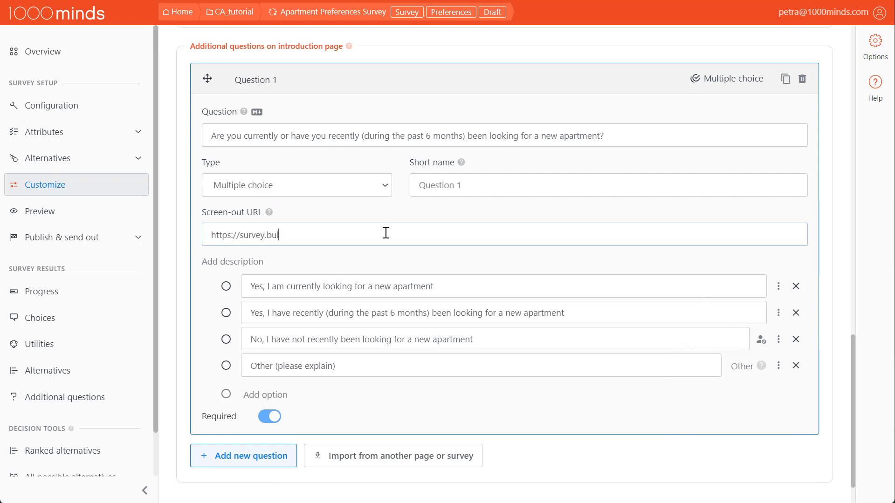
type("lcherry.com/screenout?pid={participantid}")
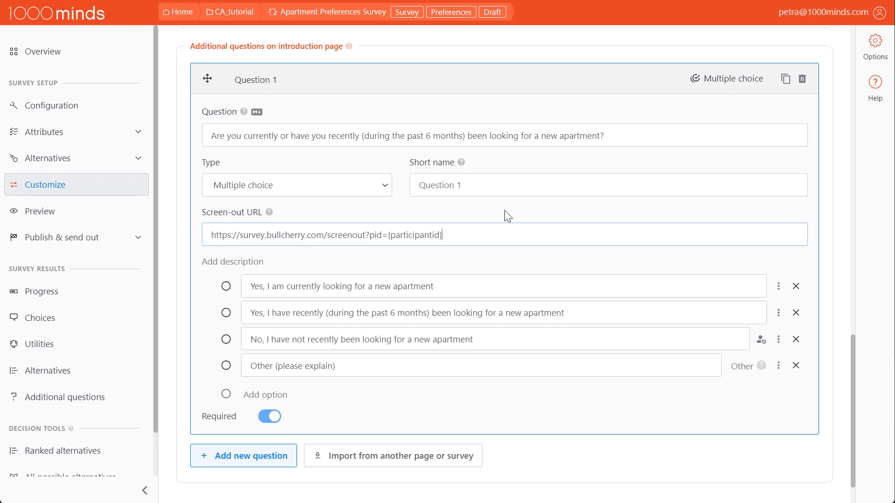